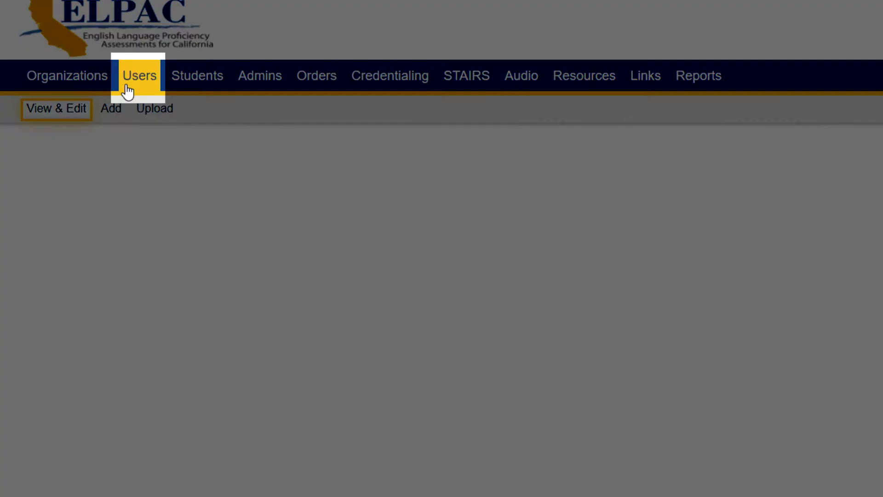
Open the Users section and go through its View & Edit and Add pages to the Upload page
{"action": "left_click", "coordinate": [128, 91]}
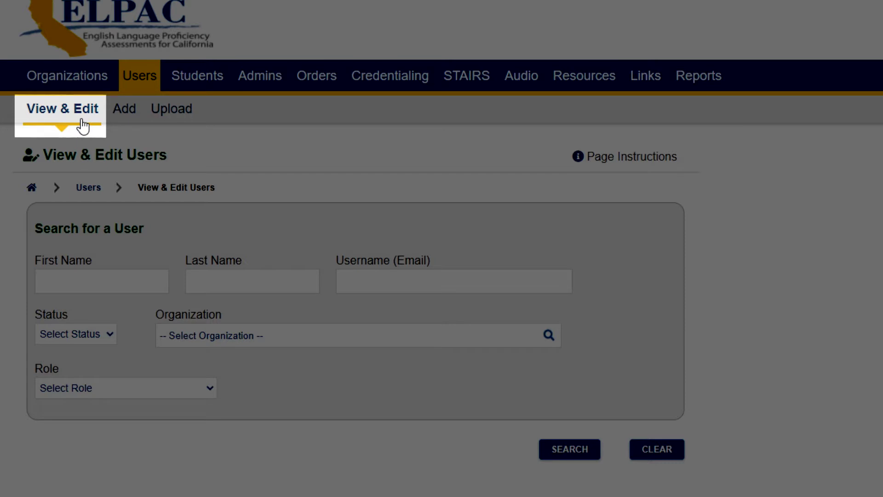
{"action": "left_click", "coordinate": [122, 111]}
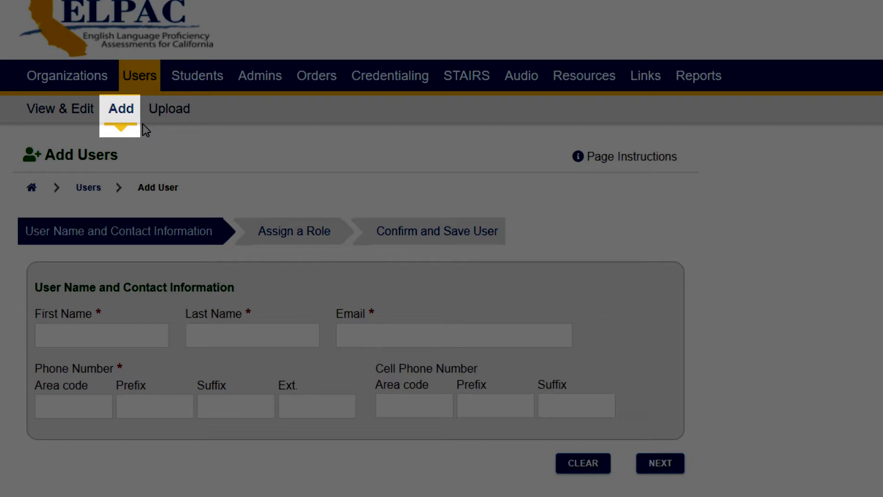
{"action": "left_click", "coordinate": [171, 119]}
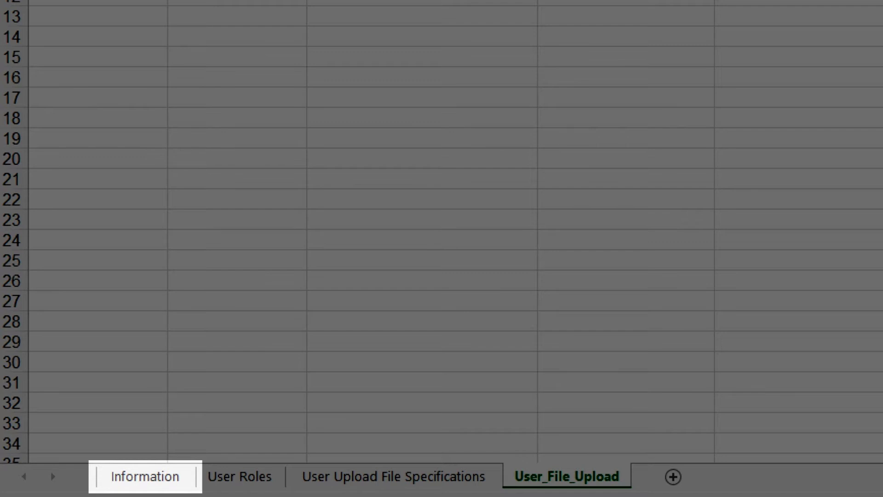
Switch to the user upload template workbook and review its Information, User Roles and User Upload File Specifications sheets, ending on User_File_Upload
{"action": "left_click", "coordinate": [145, 476]}
{"action": "left_click", "coordinate": [248, 478]}
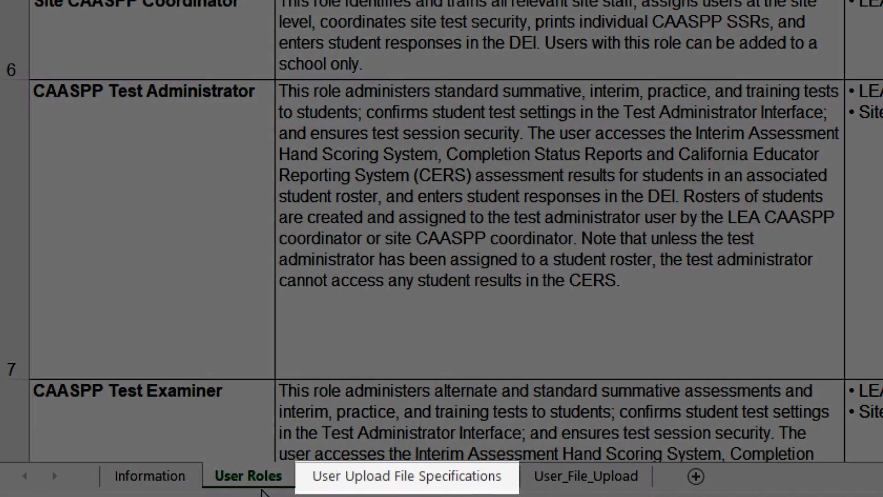
{"action": "left_click", "coordinate": [413, 478]}
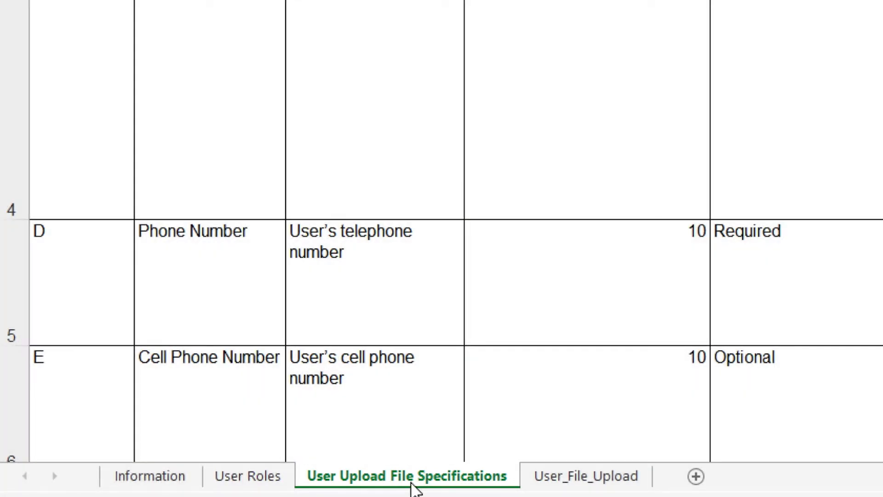
{"action": "key", "text": "ctrl+Page_Down"}
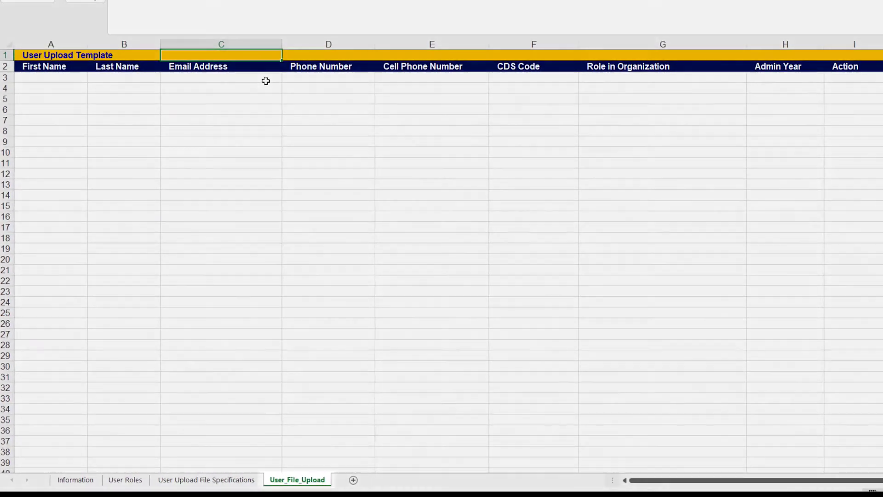
Check the entry requirements for the name, email address, phone number and cell phone number cells in row 3
{"action": "left_click", "coordinate": [266, 81]}
{"action": "left_click", "coordinate": [354, 78]}
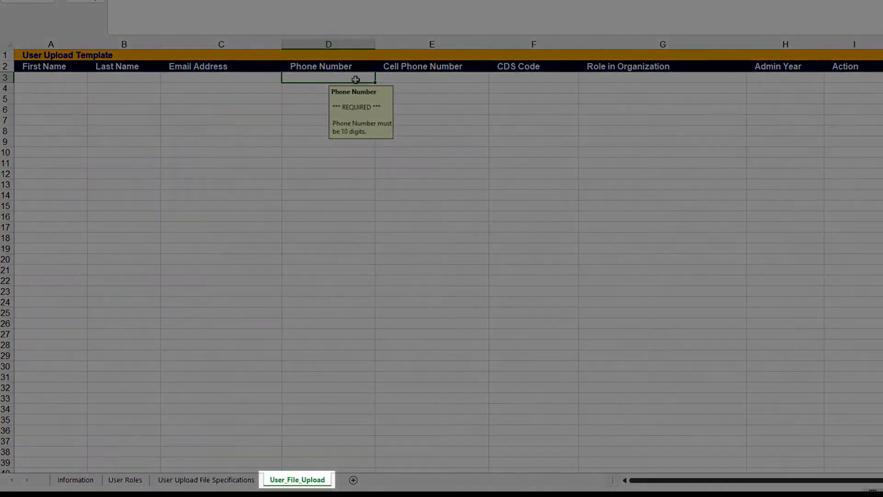
{"action": "left_click", "coordinate": [68, 76]}
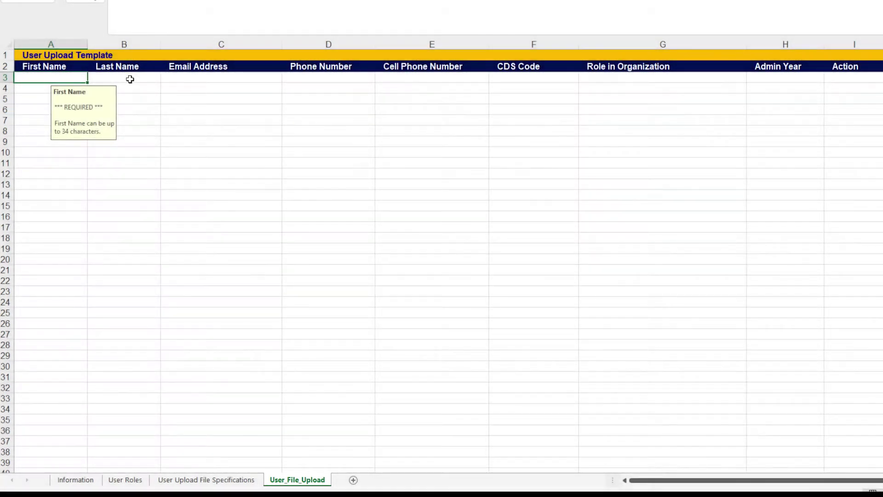
{"action": "left_click", "coordinate": [130, 79]}
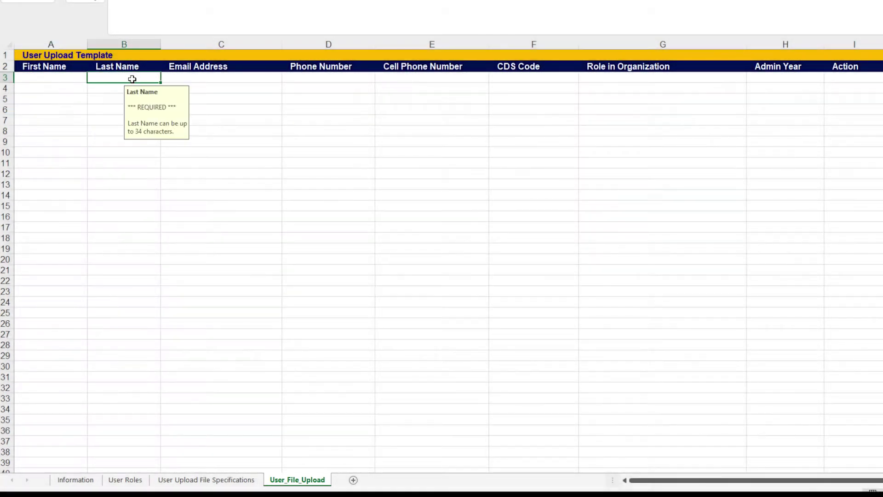
{"action": "left_click", "coordinate": [234, 79]}
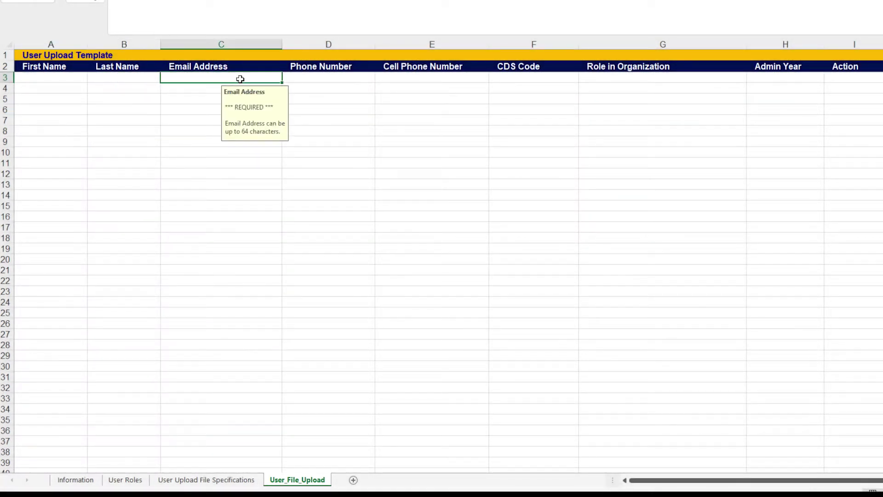
{"action": "left_click", "coordinate": [321, 82]}
{"action": "left_click", "coordinate": [422, 80]}
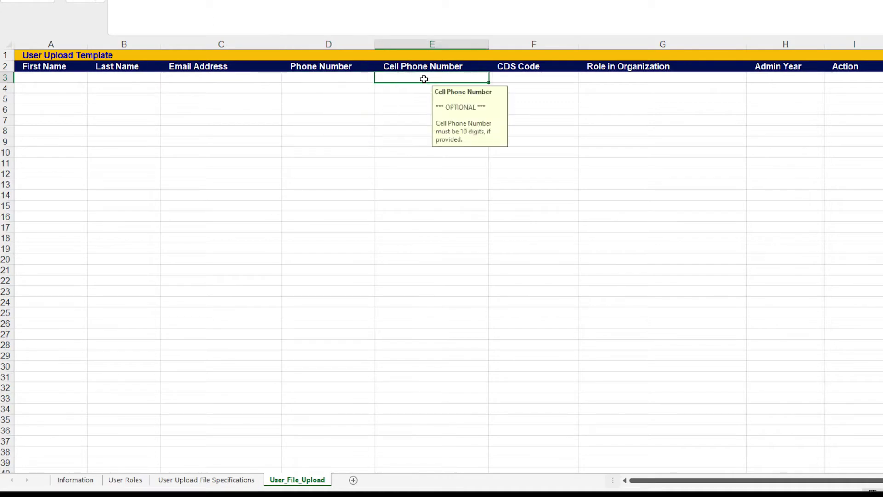
Look through the available options for Role in Organization in row 3 without choosing one
{"action": "left_click", "coordinate": [696, 83]}
{"action": "left_click", "coordinate": [751, 78]}
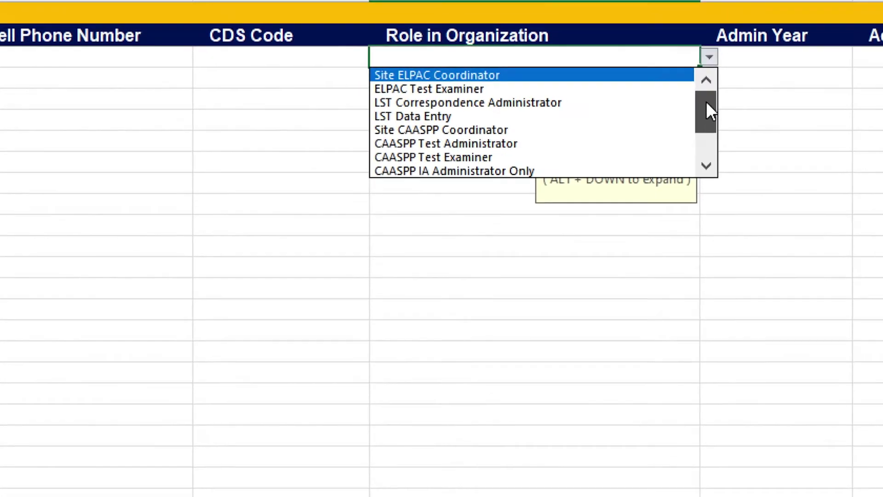
{"action": "left_click_drag", "start_coordinate": [750, 103], "coordinate": [747, 120]}
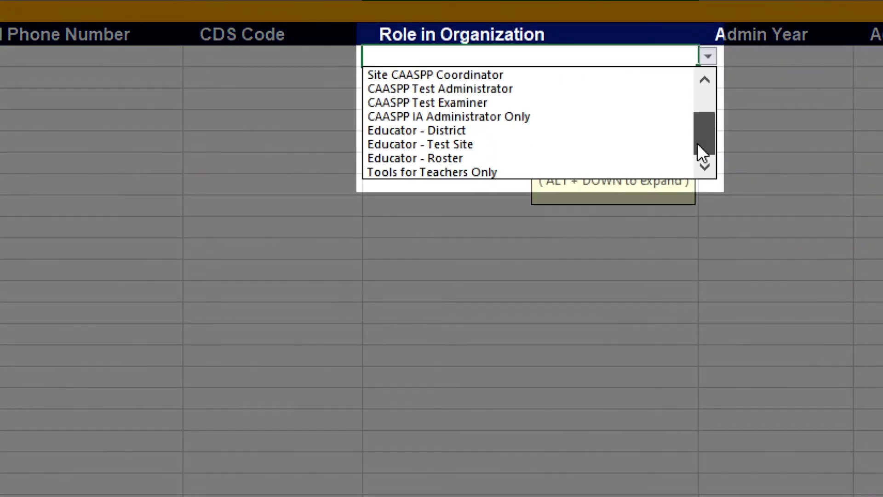
{"action": "left_click_drag", "start_coordinate": [694, 115], "coordinate": [695, 93]}
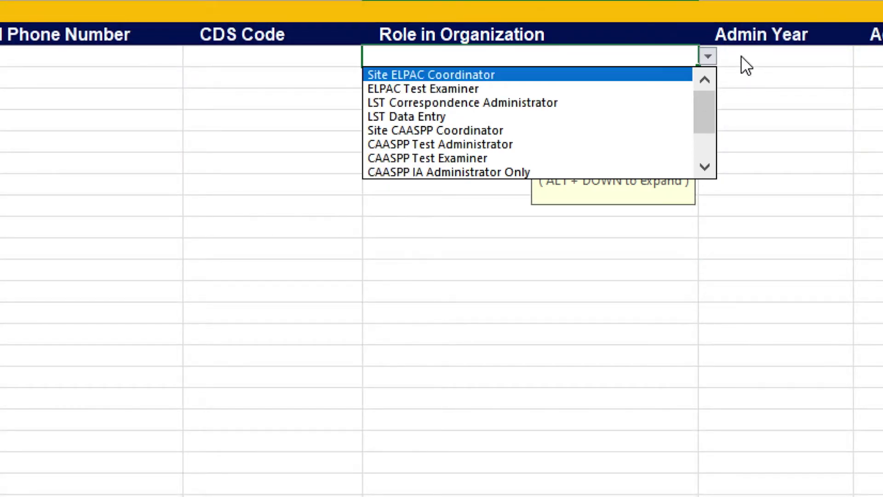
Set the Admin Year in row 3 of the upload template to 2021–22
{"action": "left_click", "coordinate": [731, 105]}
{"action": "left_click", "coordinate": [824, 56]}
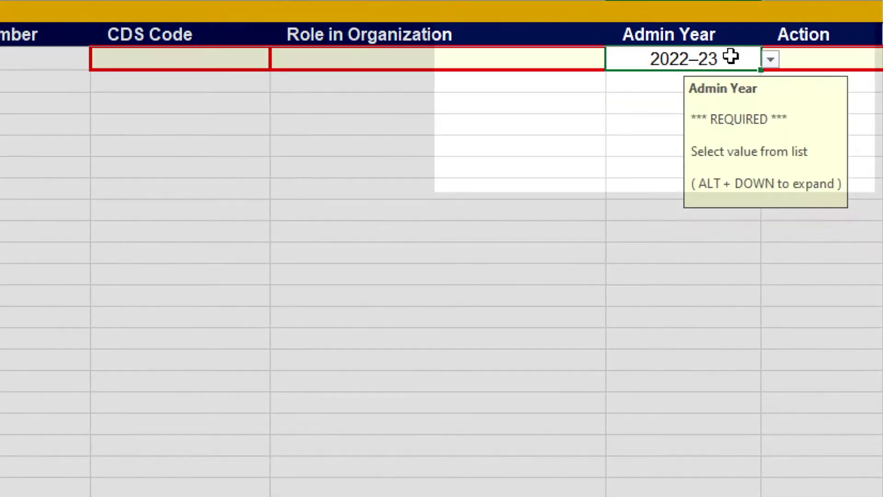
{"action": "left_click", "coordinate": [771, 59]}
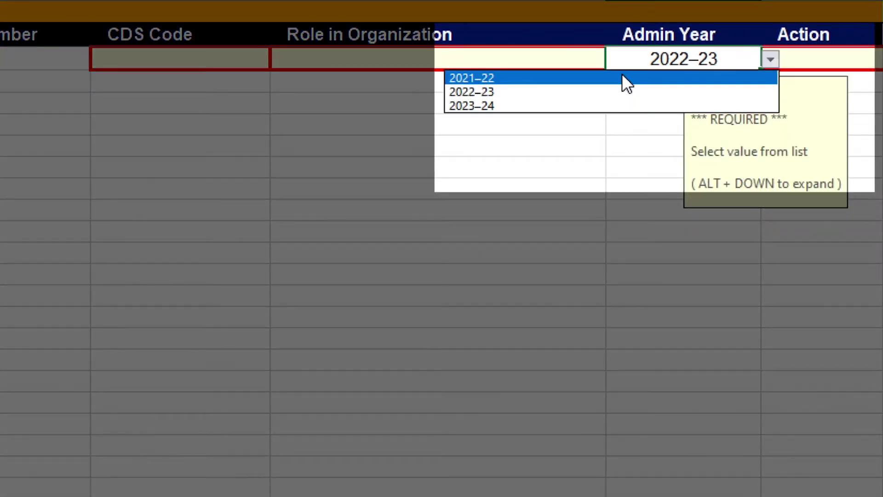
{"action": "left_click", "coordinate": [624, 77]}
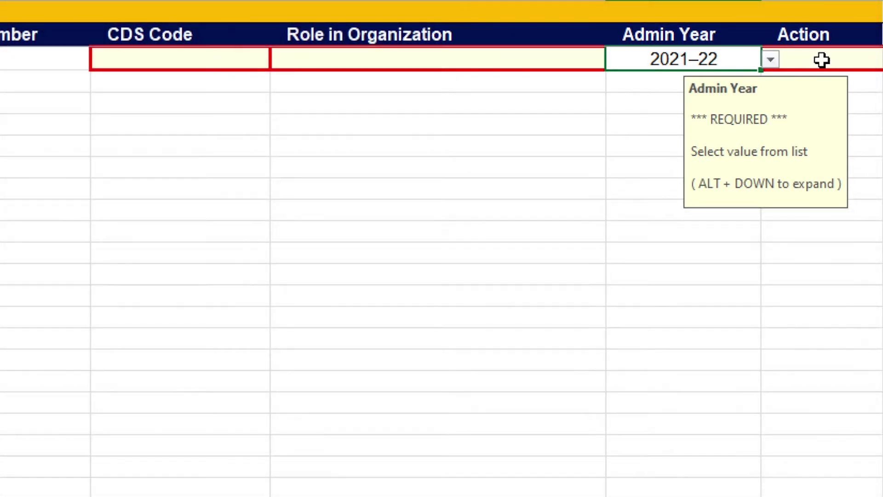
Set the Action in row 3 of the upload template to Add Role
{"action": "left_click", "coordinate": [822, 60]}
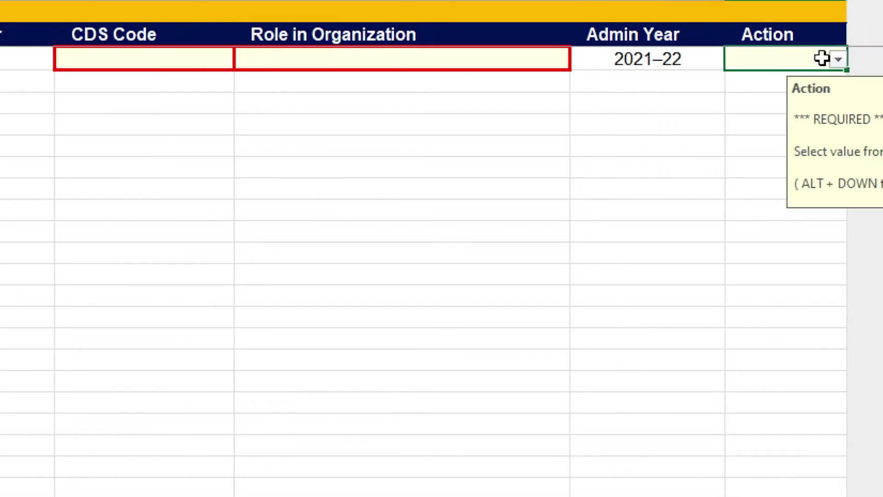
{"action": "left_click", "coordinate": [871, 59]}
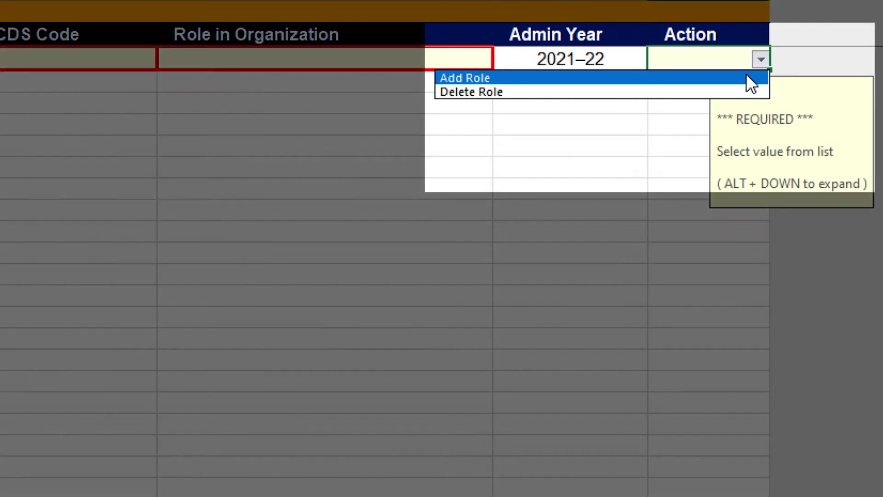
{"action": "left_click", "coordinate": [747, 76]}
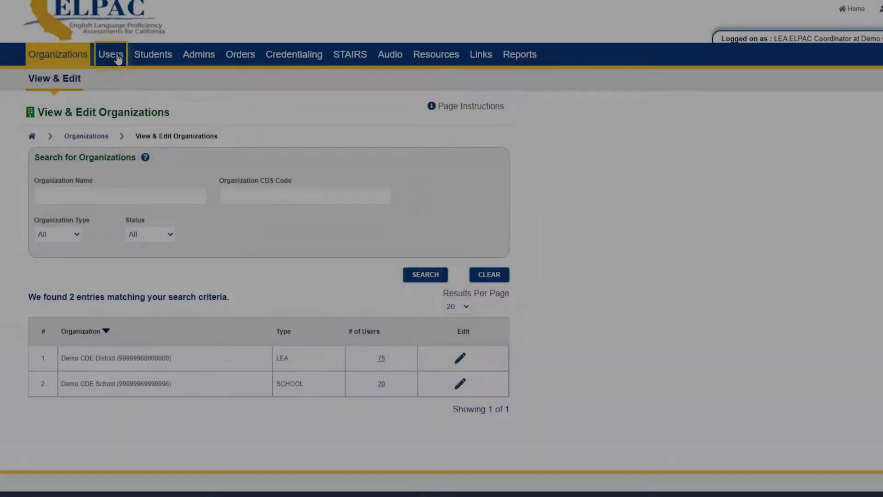
Switch back to TOMS, open the Upload Users page and advance to the Validate File stage
{"action": "left_click", "coordinate": [110, 54]}
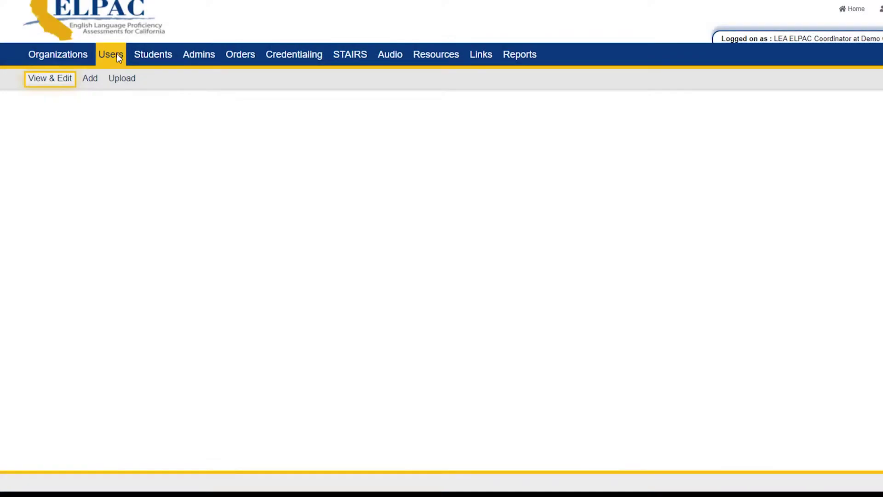
{"action": "left_click", "coordinate": [121, 79]}
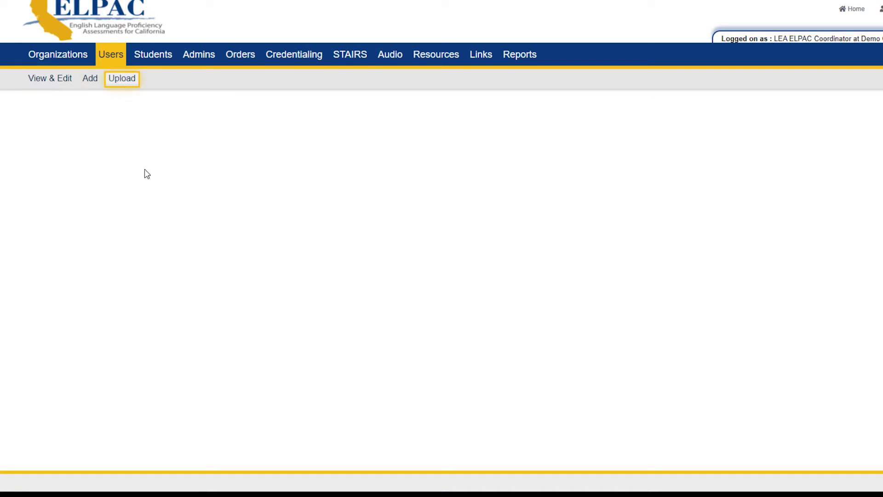
{"action": "left_click", "coordinate": [491, 355]}
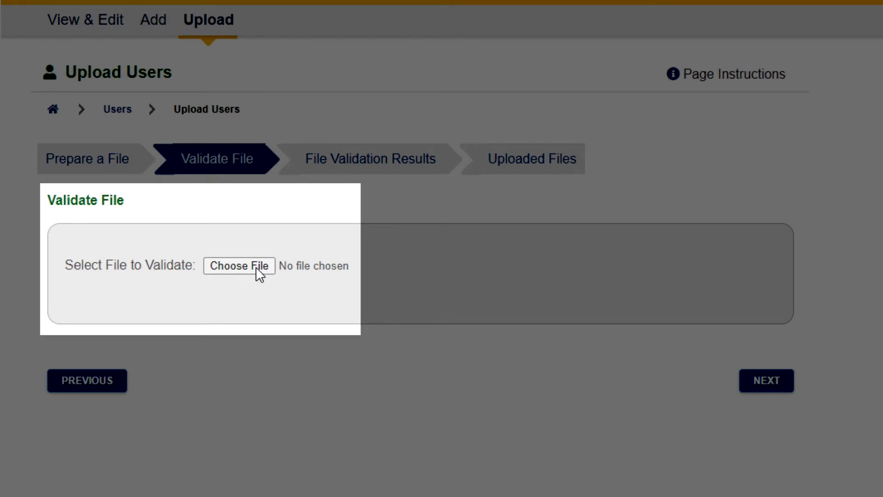
Submit User_File_Upload_Template.xlsm for validation and upload the validated file
{"action": "left_click", "coordinate": [240, 266]}
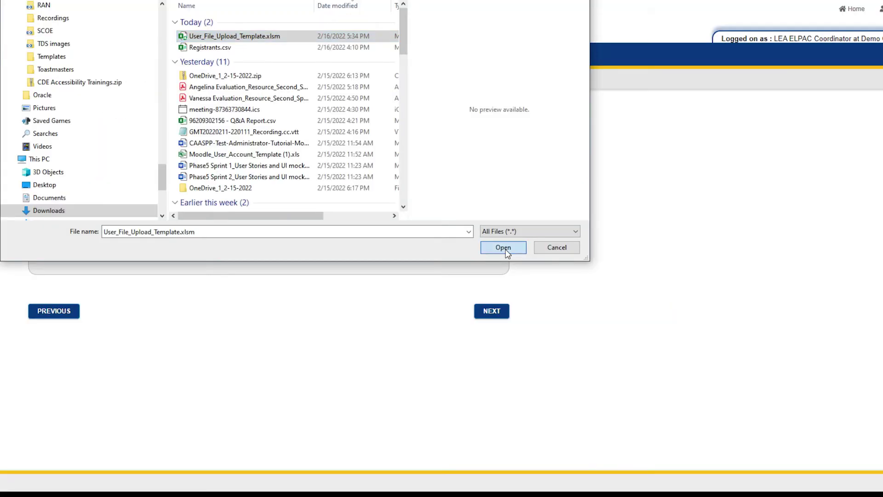
{"action": "left_click", "coordinate": [507, 251]}
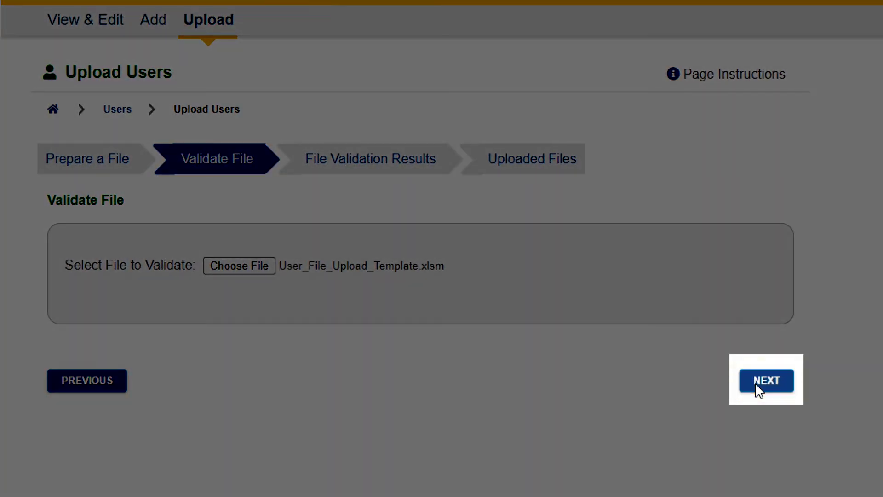
{"action": "left_click", "coordinate": [755, 384]}
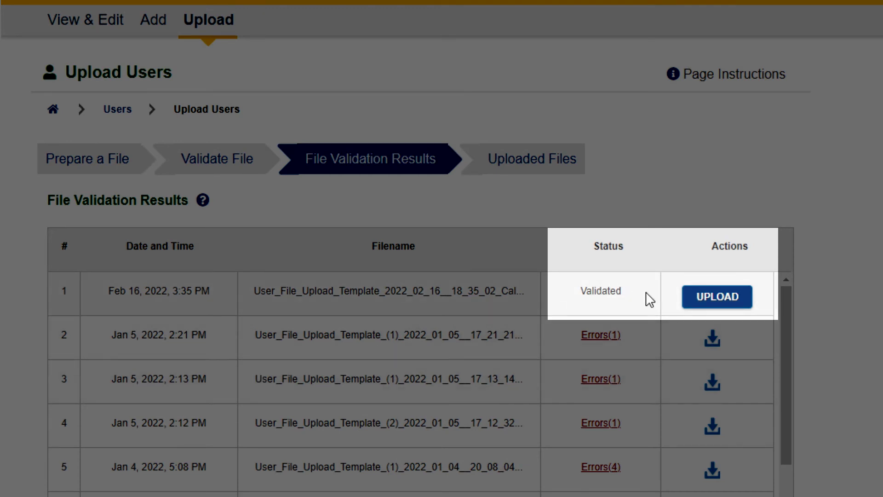
{"action": "left_click", "coordinate": [719, 296]}
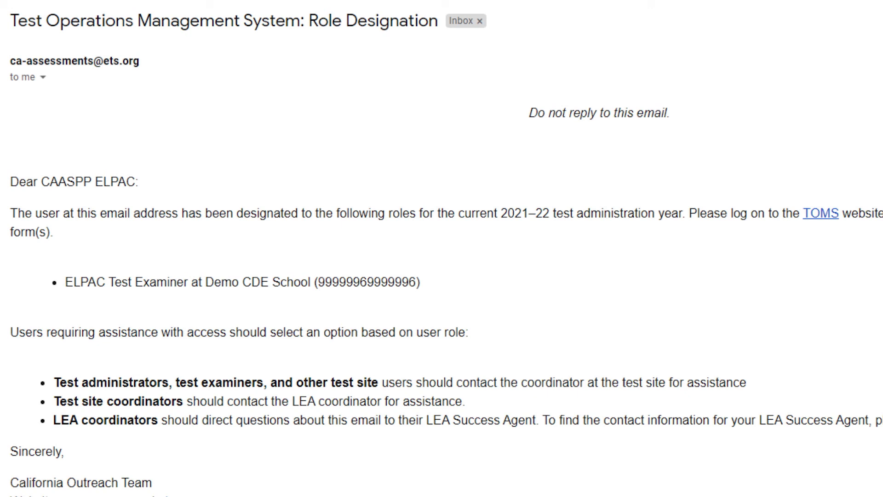
Log on to TOMS through the link in the role designation e-mail and read through the ELPAC Test Security Affidavit
{"action": "left_click", "coordinate": [821, 214]}
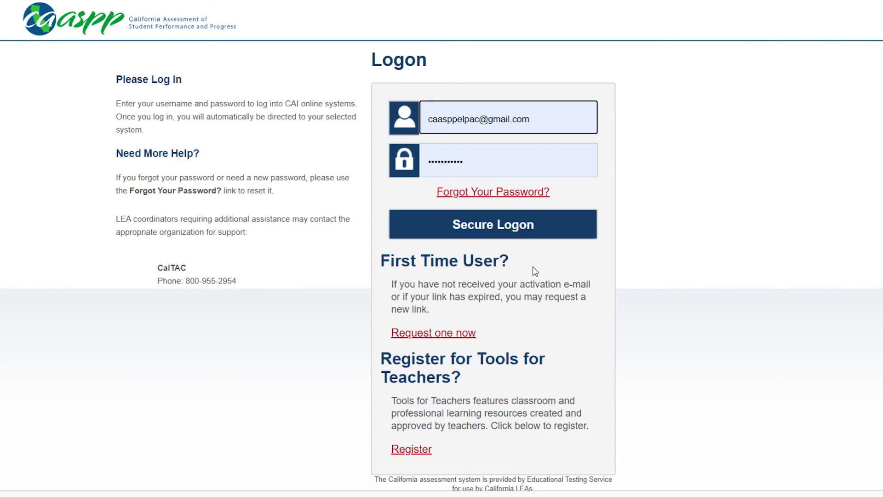
{"action": "left_click", "coordinate": [503, 243]}
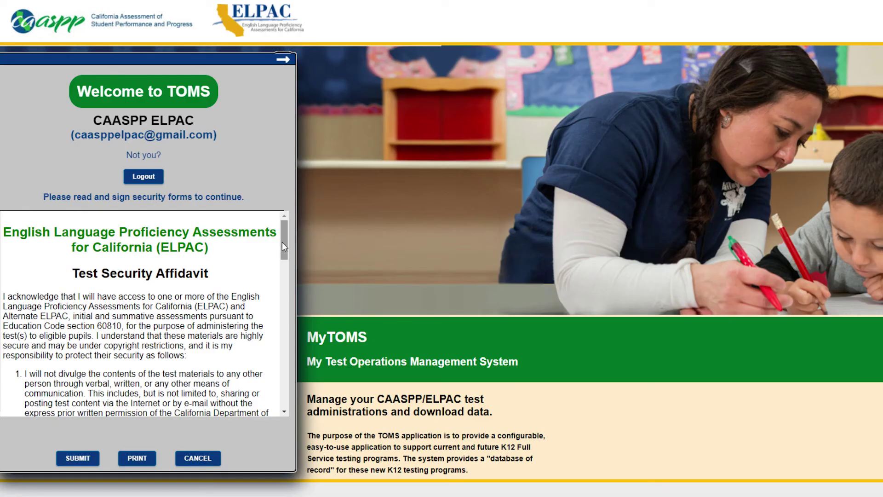
{"action": "left_click_drag", "start_coordinate": [283, 240], "coordinate": [260, 402]}
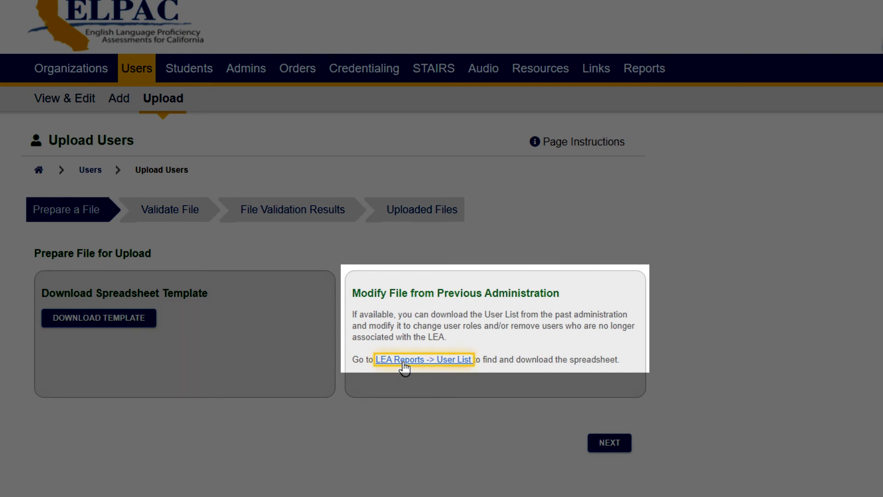
Go from the Upload Users page to the LEA reports and select the ELPAC LEA User List Report
{"action": "left_click", "coordinate": [405, 359]}
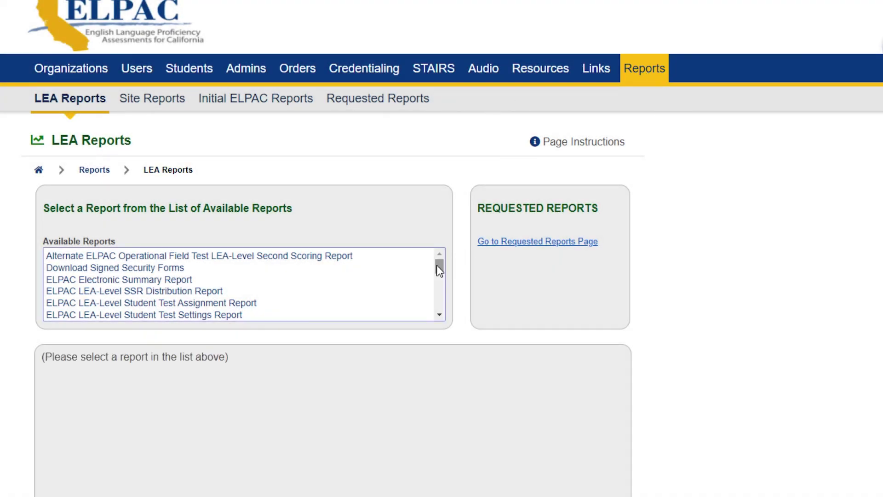
{"action": "left_click_drag", "start_coordinate": [440, 270], "coordinate": [438, 277]}
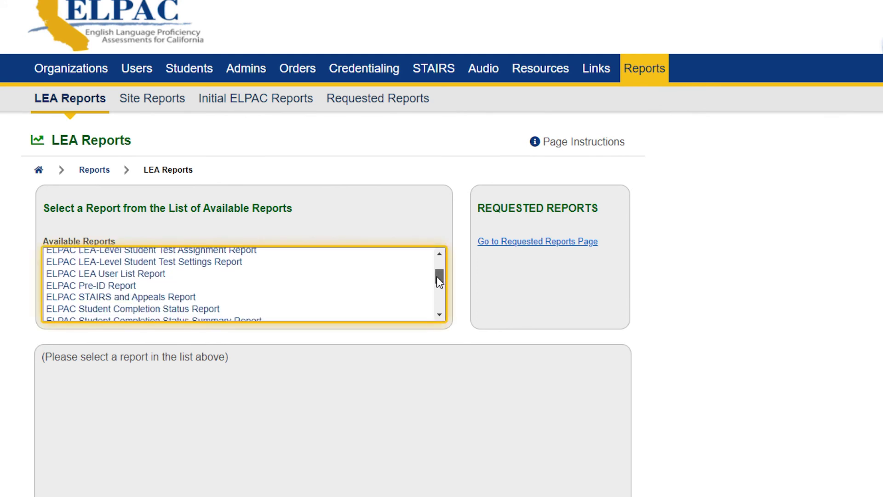
{"action": "left_click", "coordinate": [237, 266]}
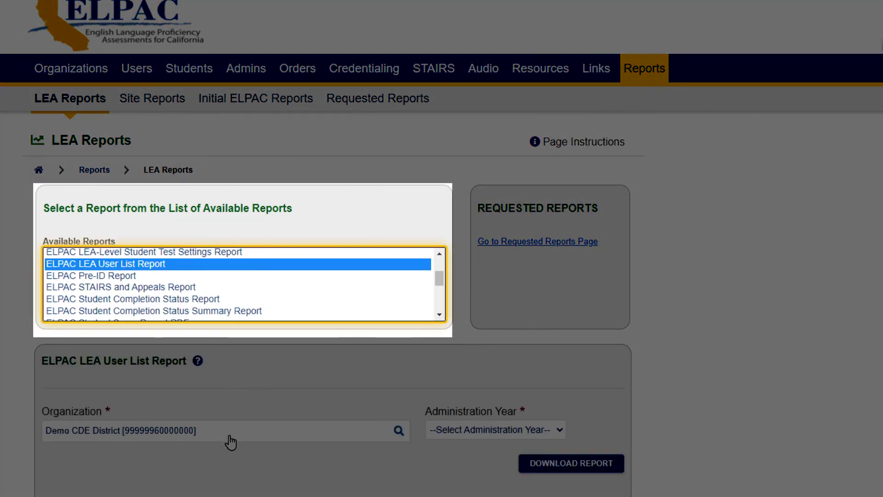
Set the administration year of the user list report to 2020–21
{"action": "left_click", "coordinate": [474, 439]}
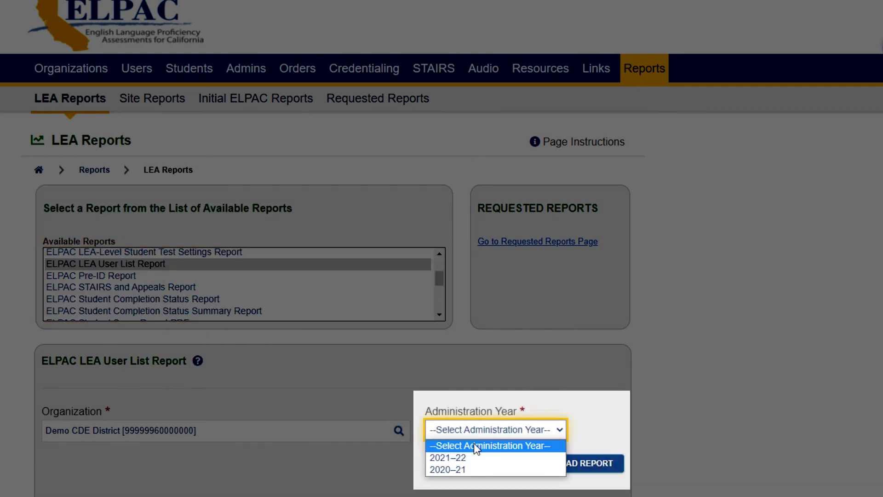
{"action": "left_click", "coordinate": [469, 468]}
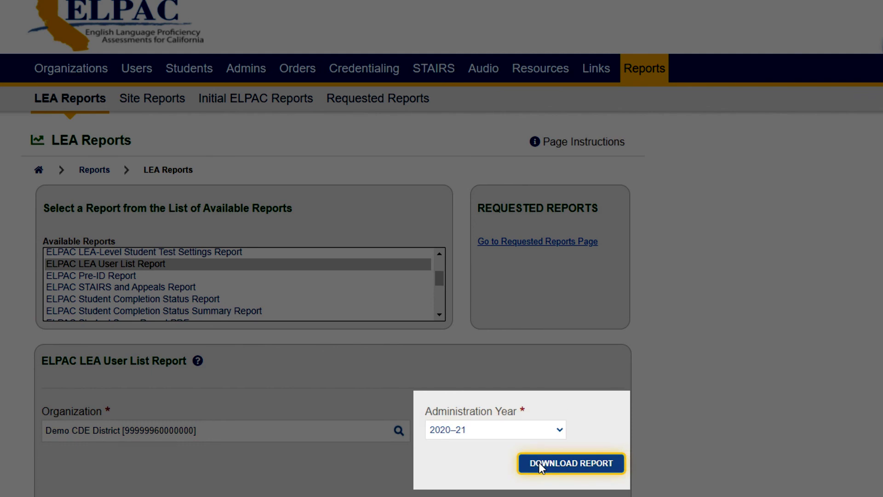